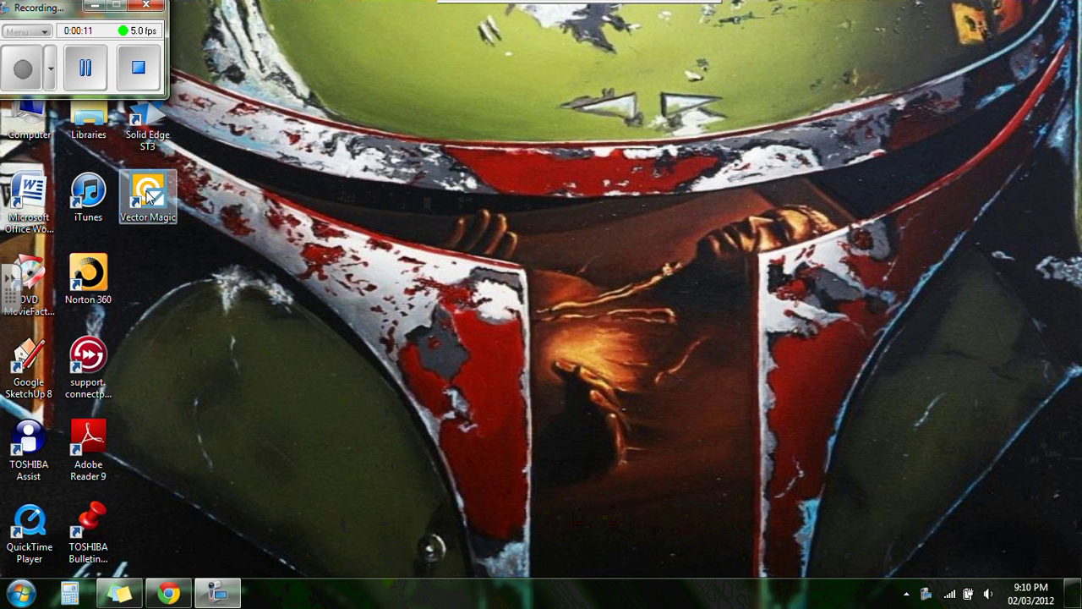
Start Vector Magic from its desktop shortcut
double_click(148, 194)
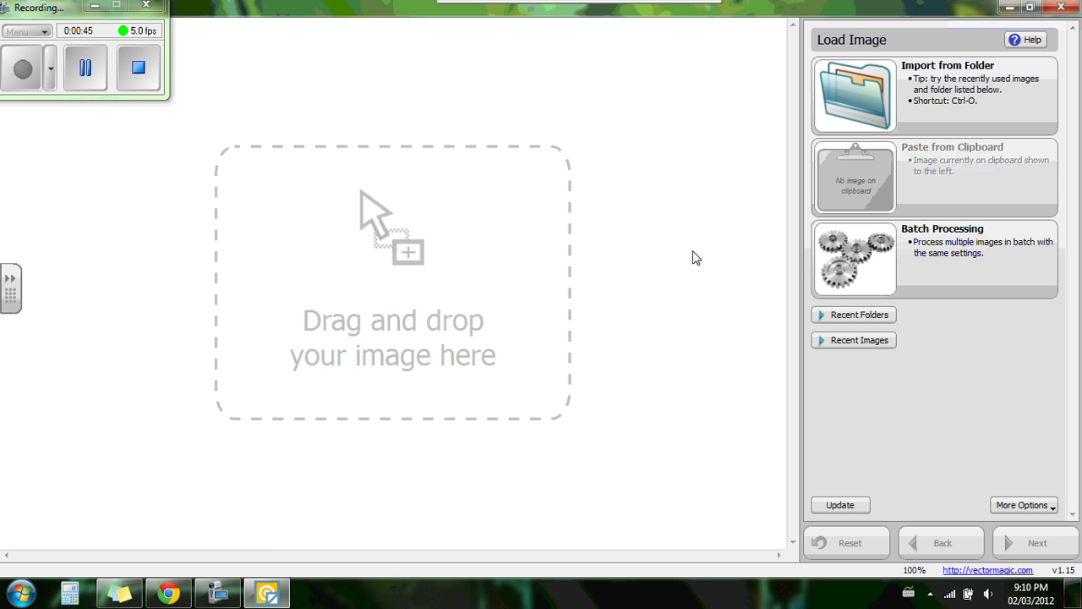
Copy the dog-with-book colouring image from Chrome to the clipboard and return to Vector Magic
mouse_move(169, 592)
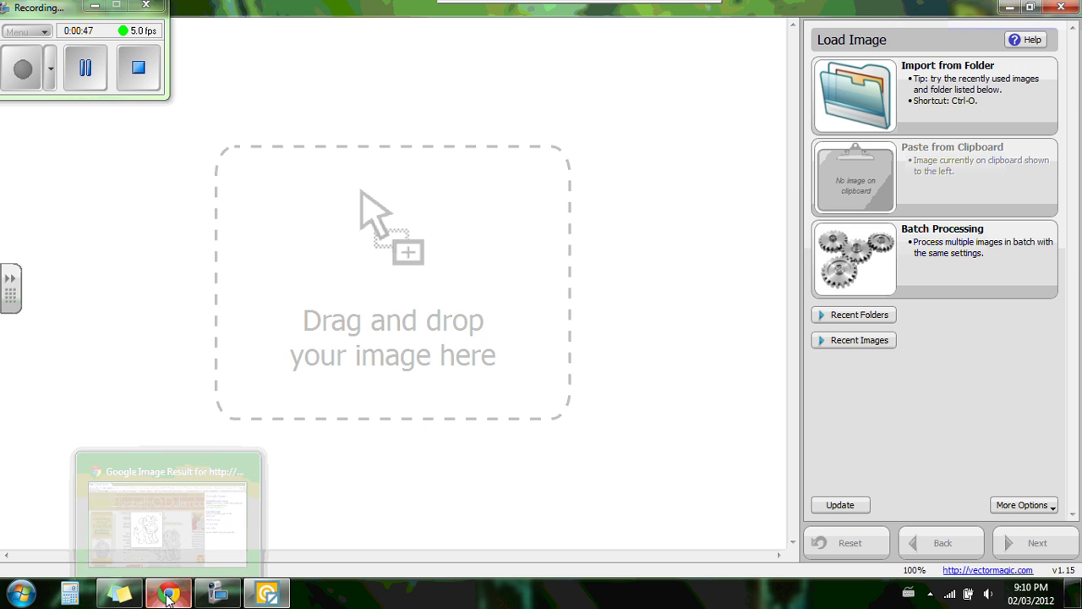
left_click(170, 489)
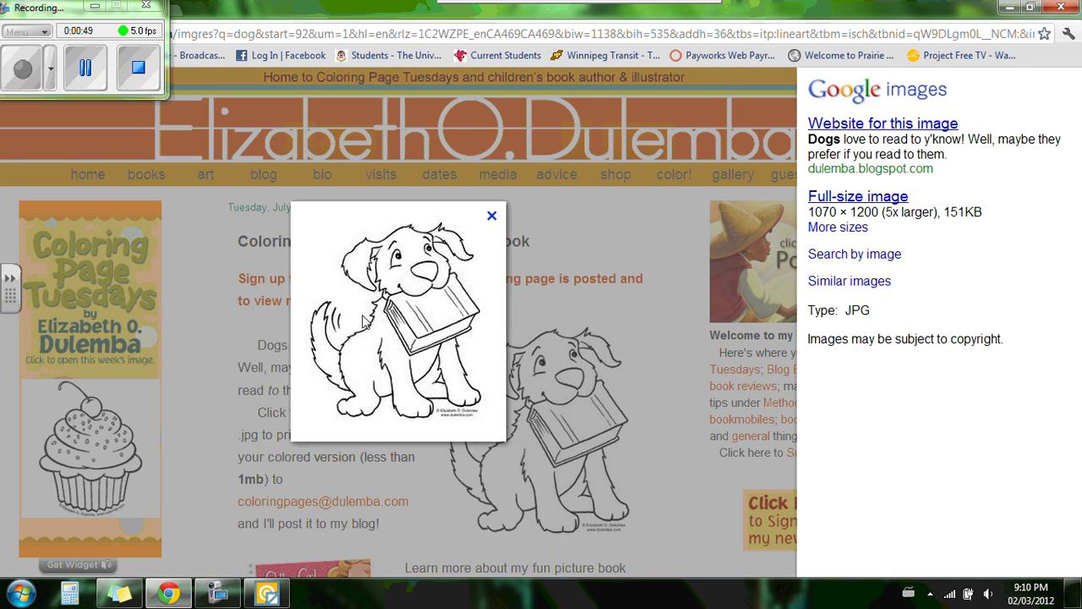
right_click(407, 319)
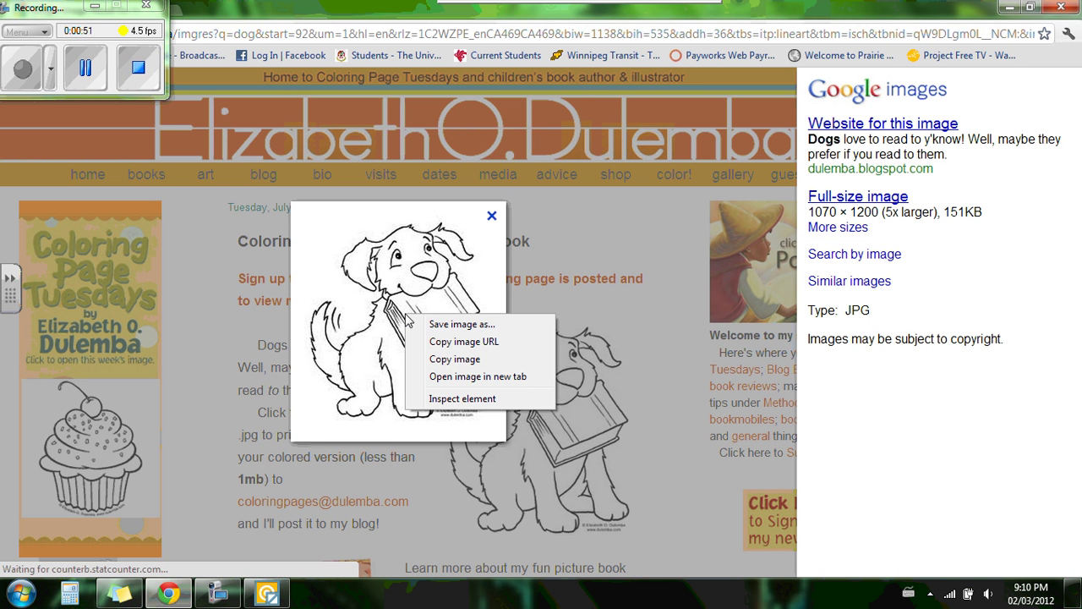
left_click(449, 365)
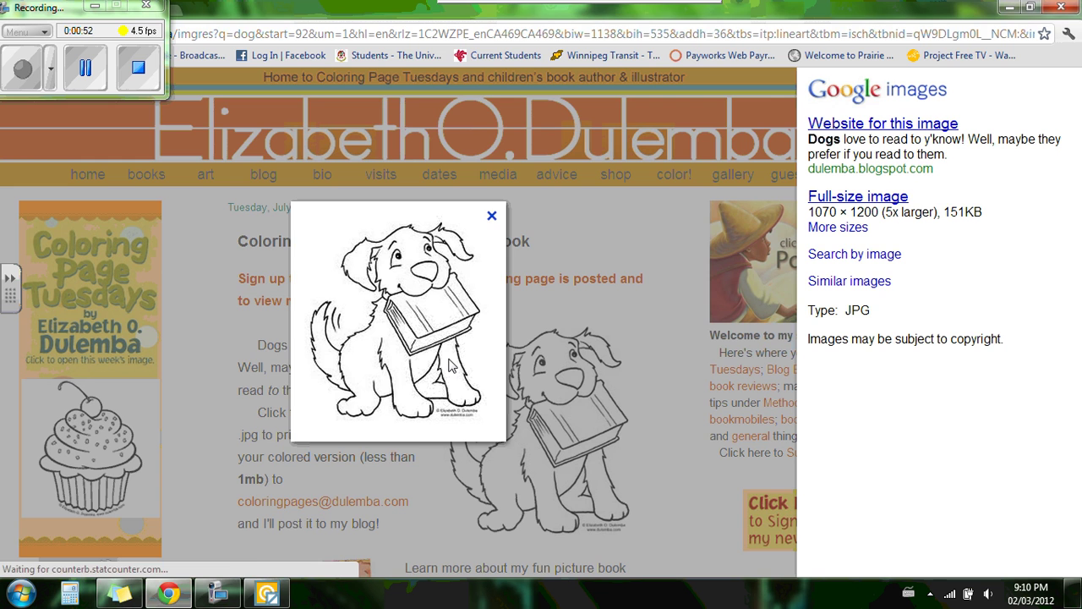
left_click(267, 592)
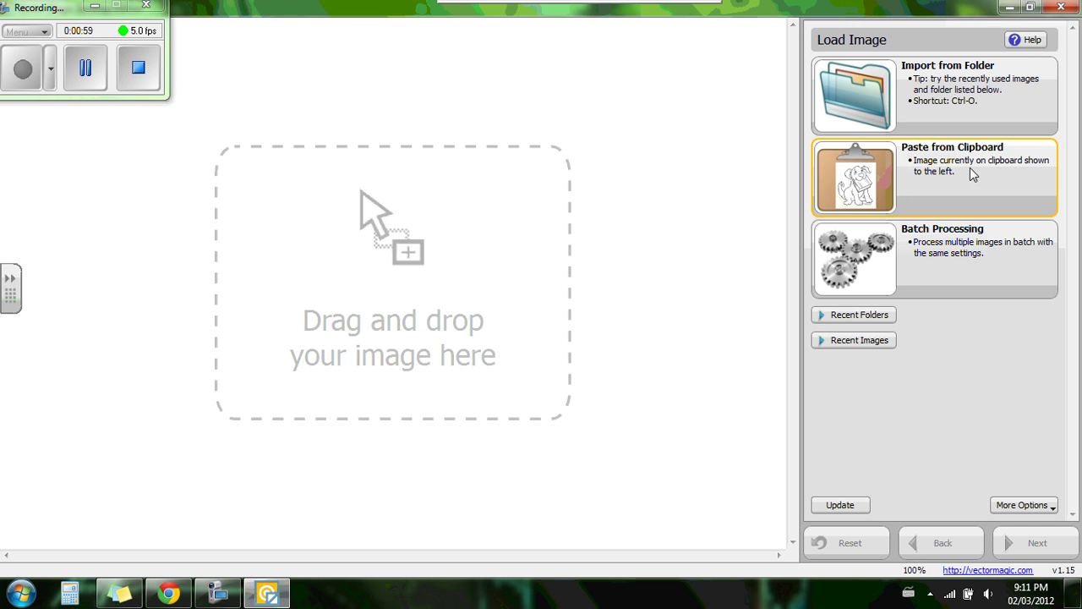
Paste the 212x238 dog line-art image from the clipboard and zoom in to inspect its pixels
left_click(958, 172)
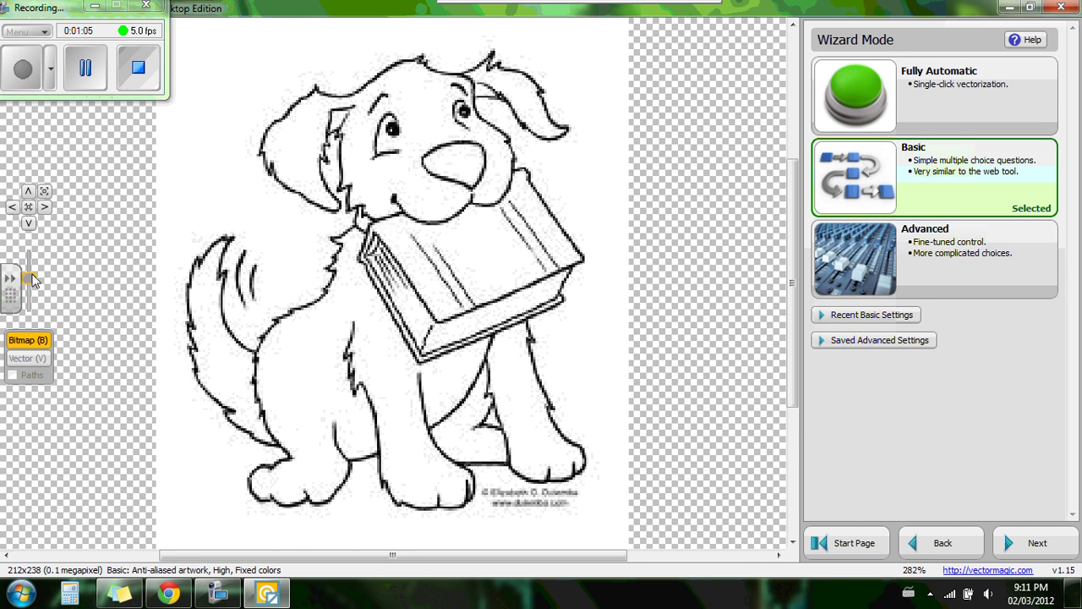
left_click_drag(31, 279, 28, 262)
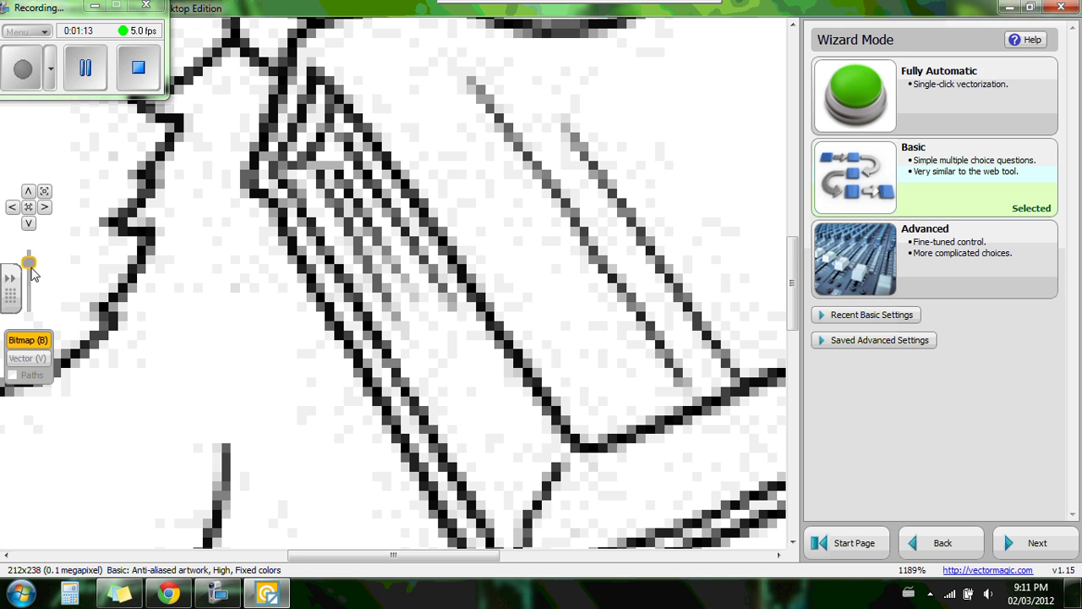
left_click_drag(30, 272, 30, 284)
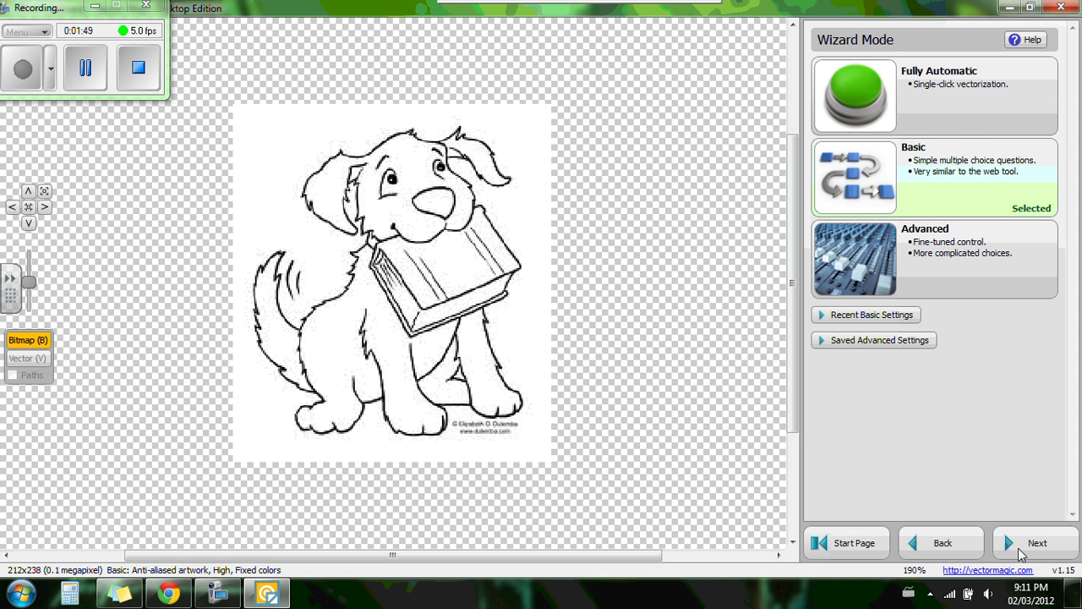
Classify the dog image as Artwork with Blended Edges after checking its edges up close
left_click(1035, 550)
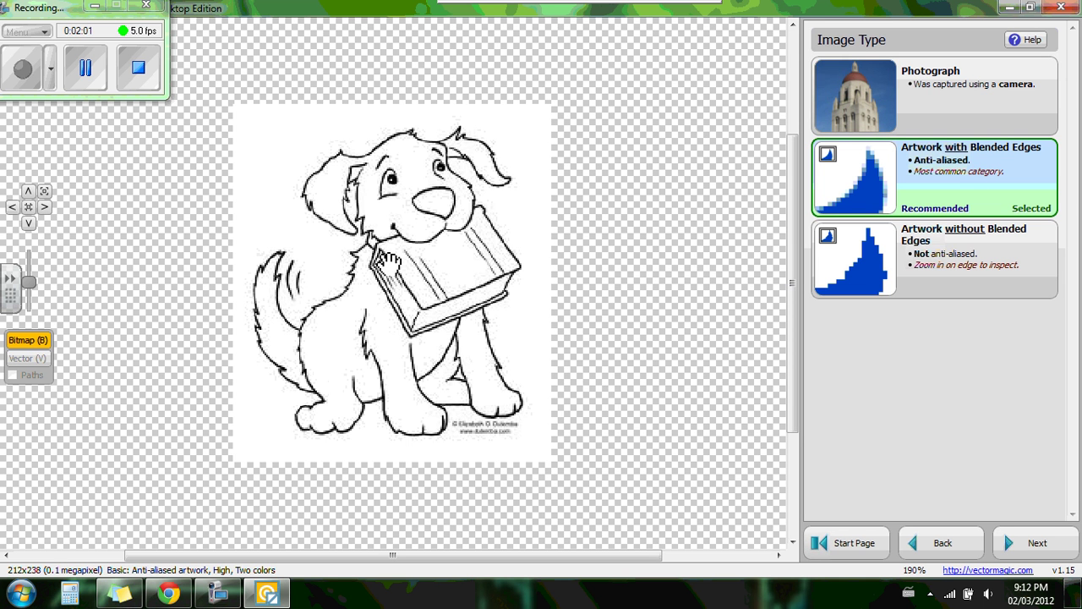
scroll(385, 257, "up", 7)
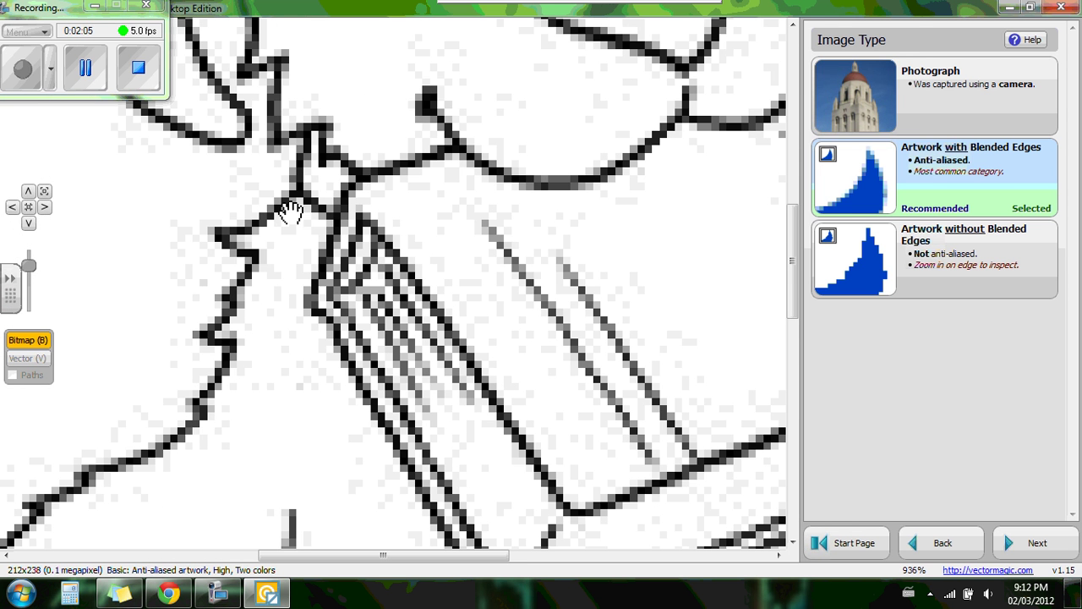
left_click(970, 175)
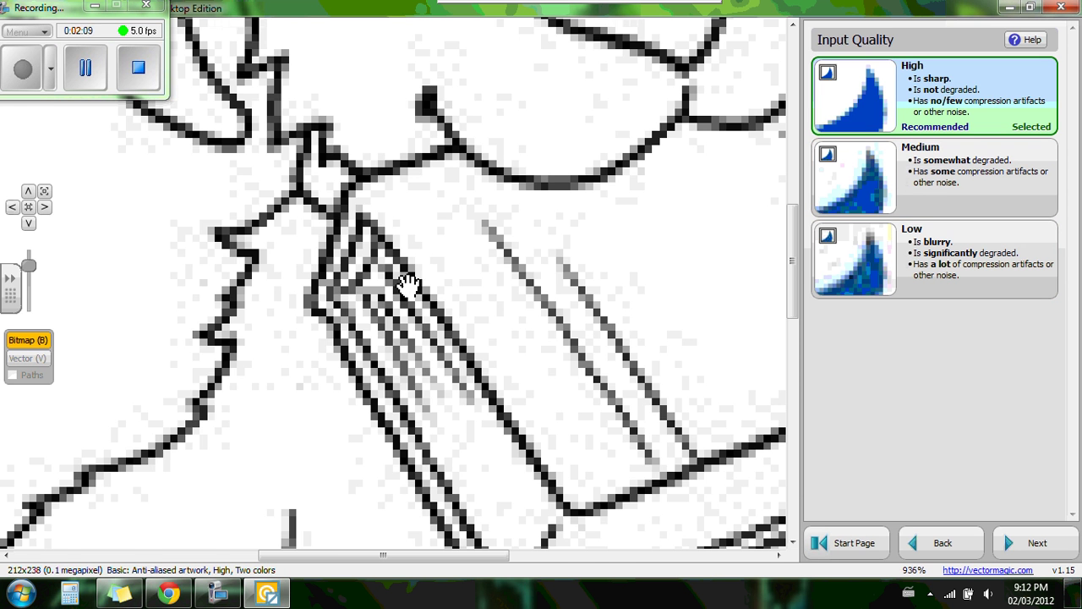
scroll(408, 284, "down", 5)
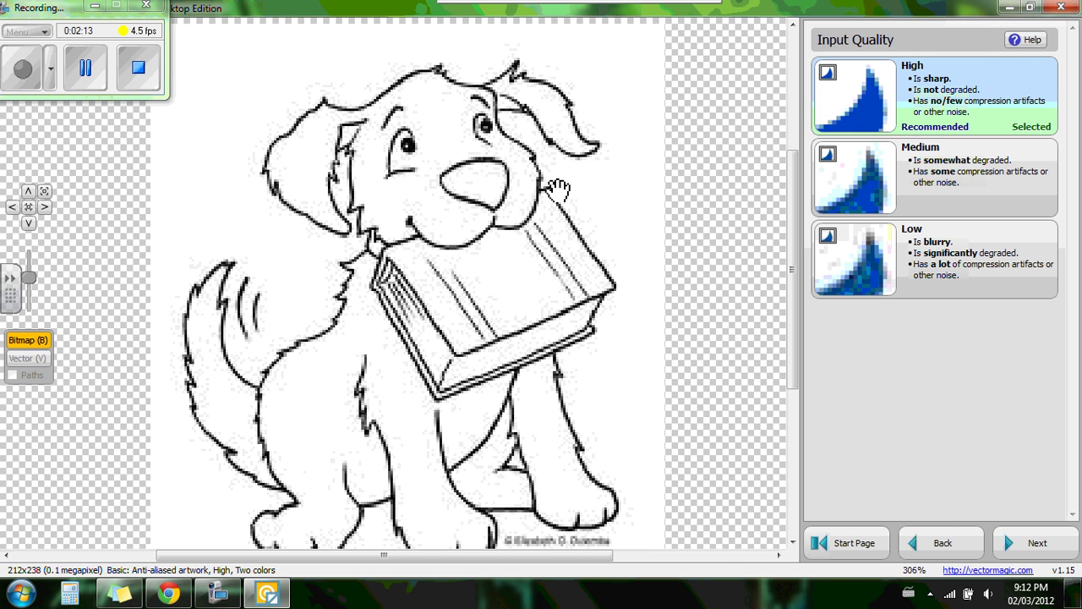
scroll(484, 171, "up", 1)
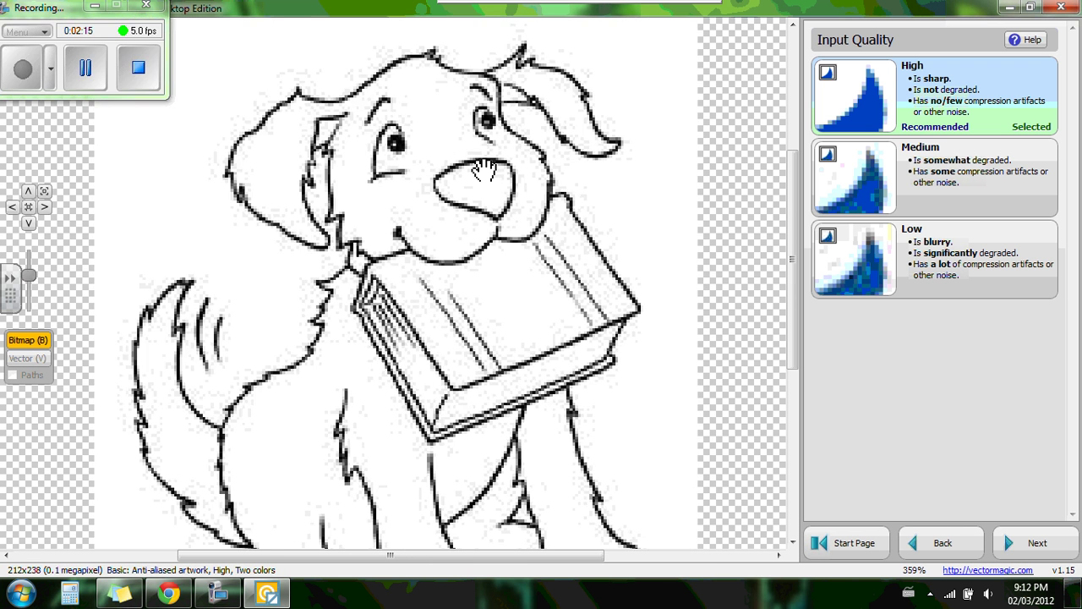
scroll(485, 171, "up", 5)
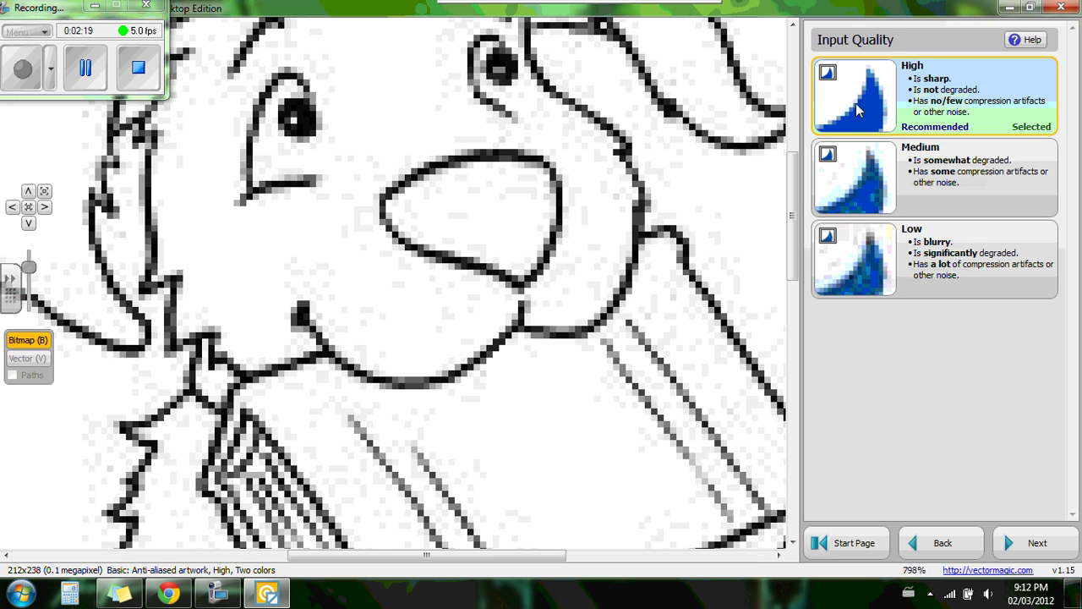
Choose High input quality, custom colours, and the two-colour white and dark grey palette
left_click(933, 94)
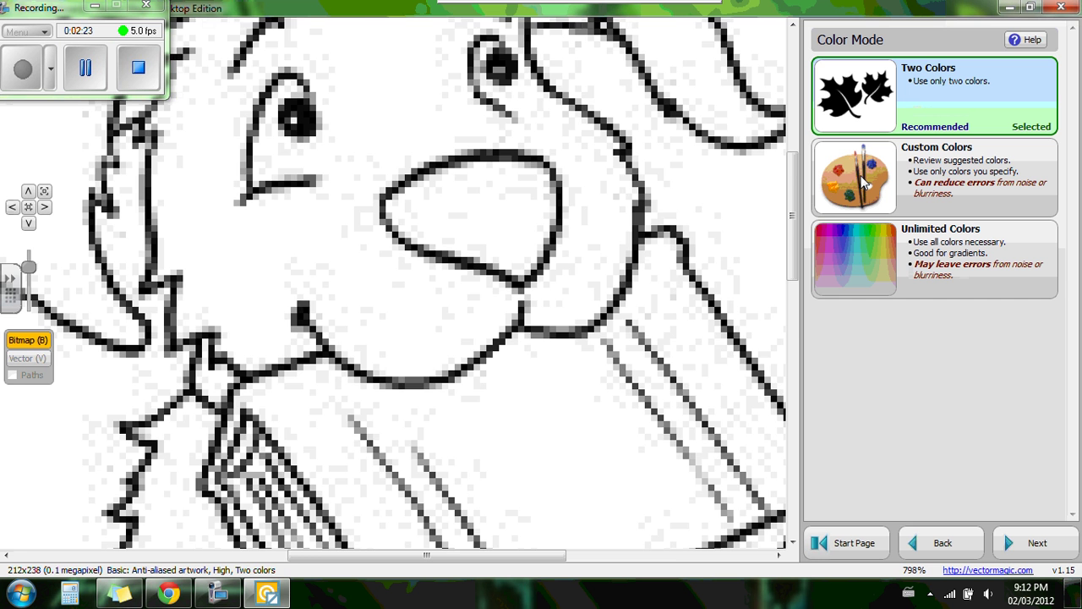
scroll(339, 235, "down", 3)
scroll(338, 235, "down", 2)
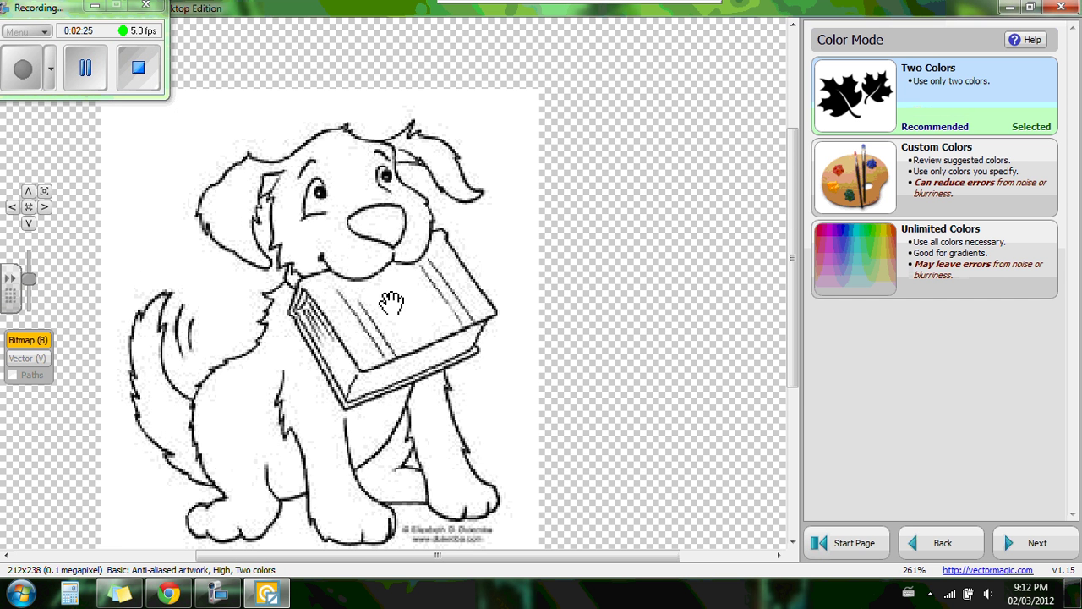
scroll(383, 328, "up", 1)
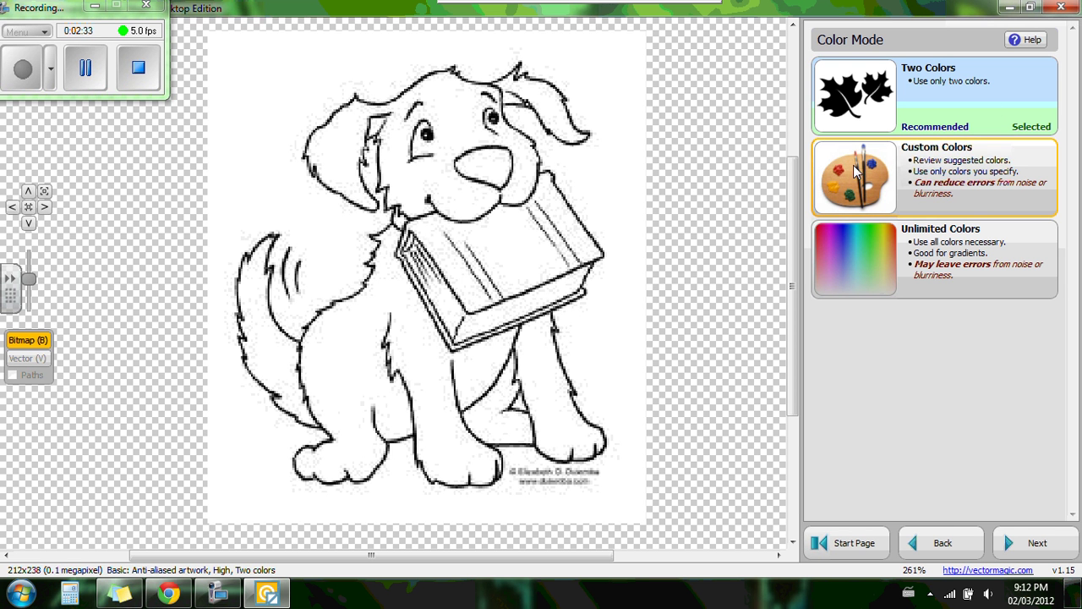
left_click(940, 175)
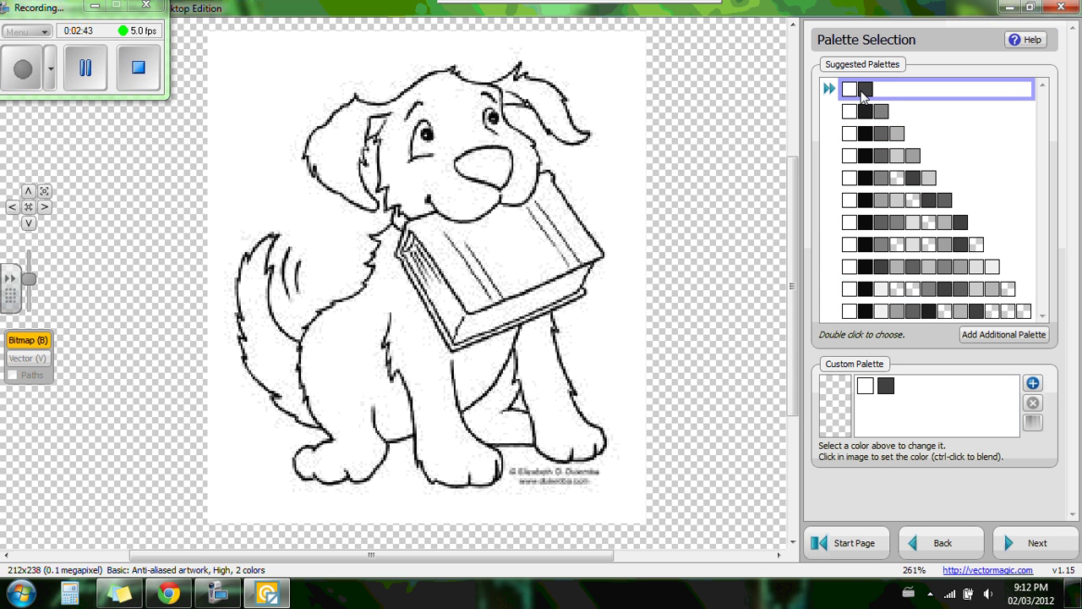
double_click(863, 93)
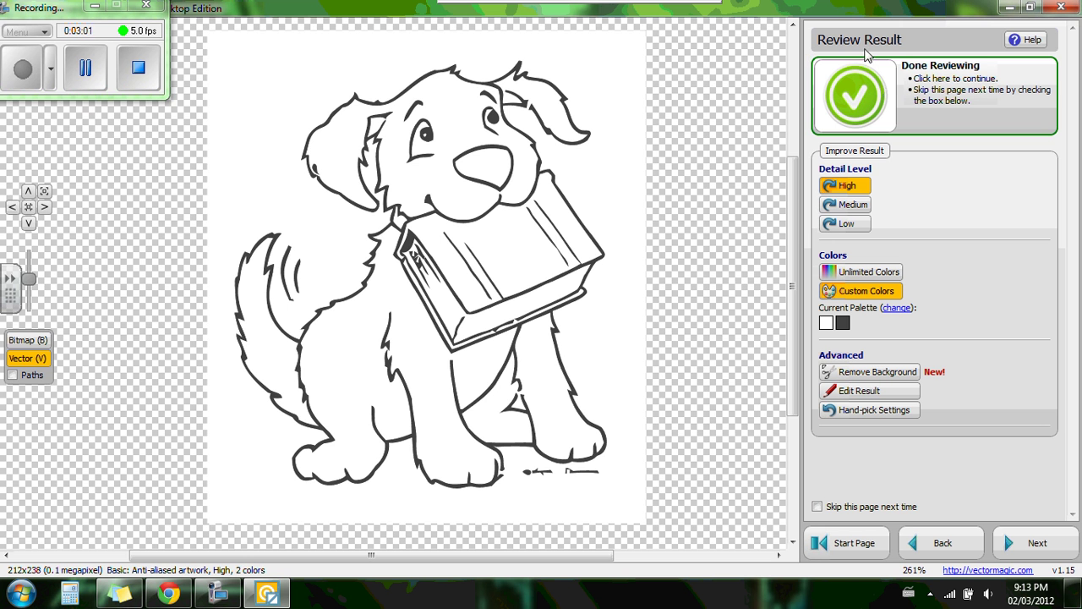
Inspect the traced book lines close up, then accept the vector result
scroll(387, 240, "up", 5)
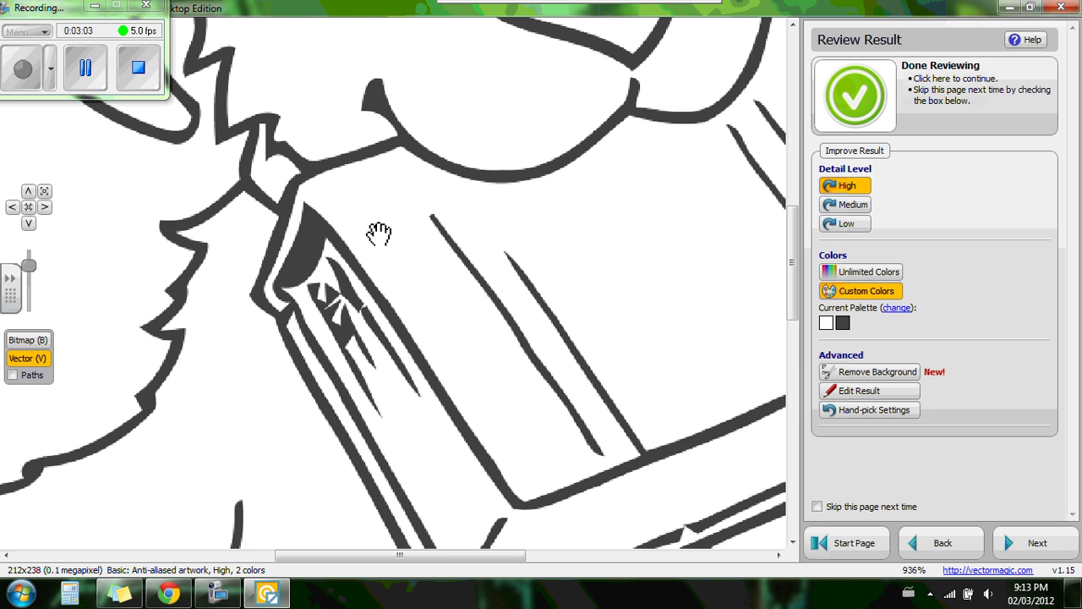
left_click_drag(381, 169, 395, 223)
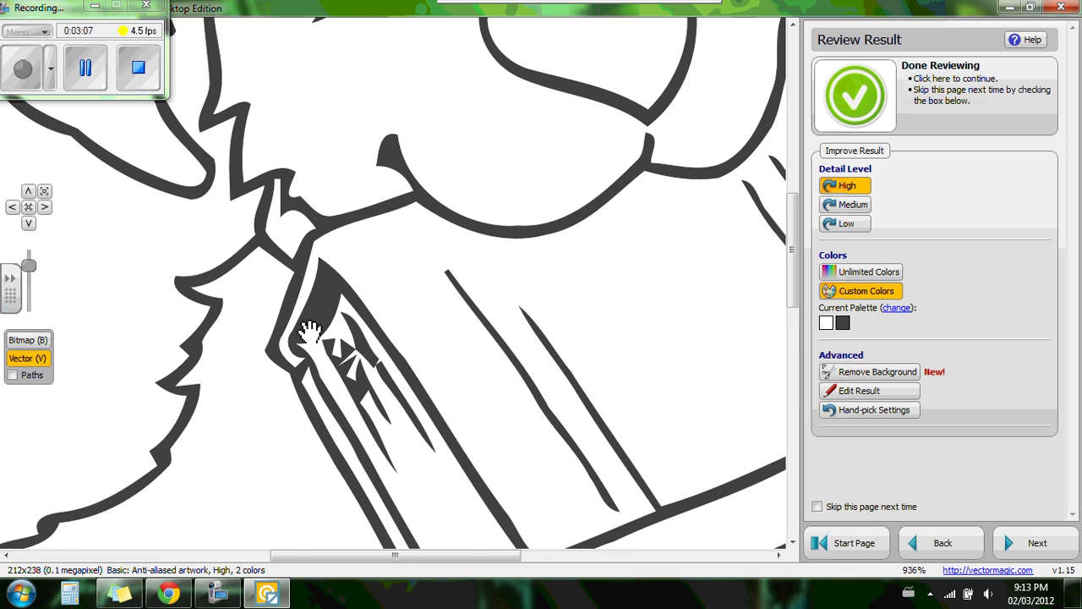
scroll(438, 296, "down", 3)
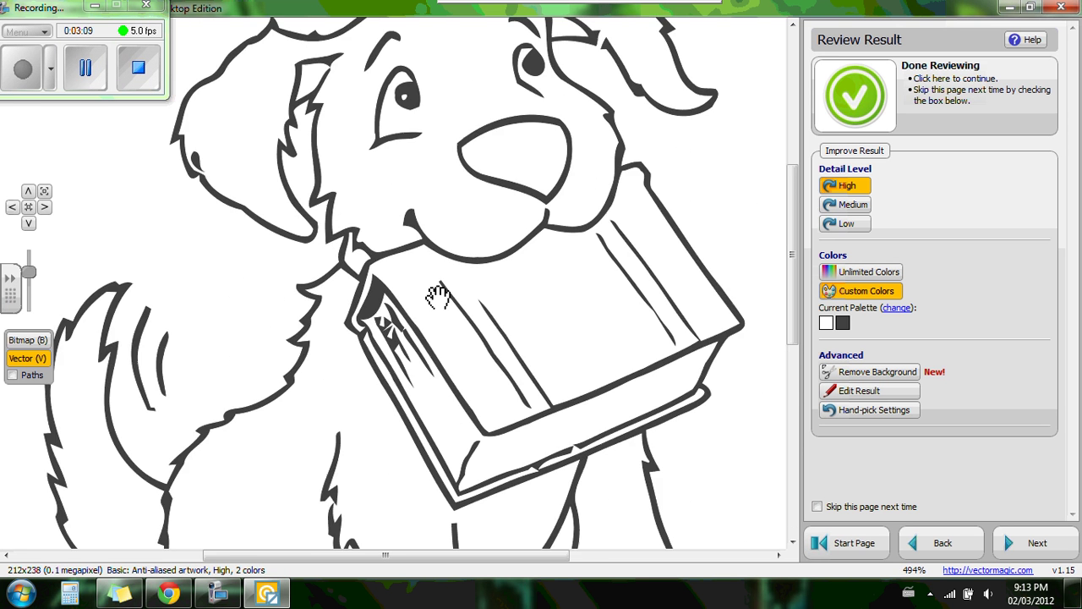
scroll(438, 295, "down", 3)
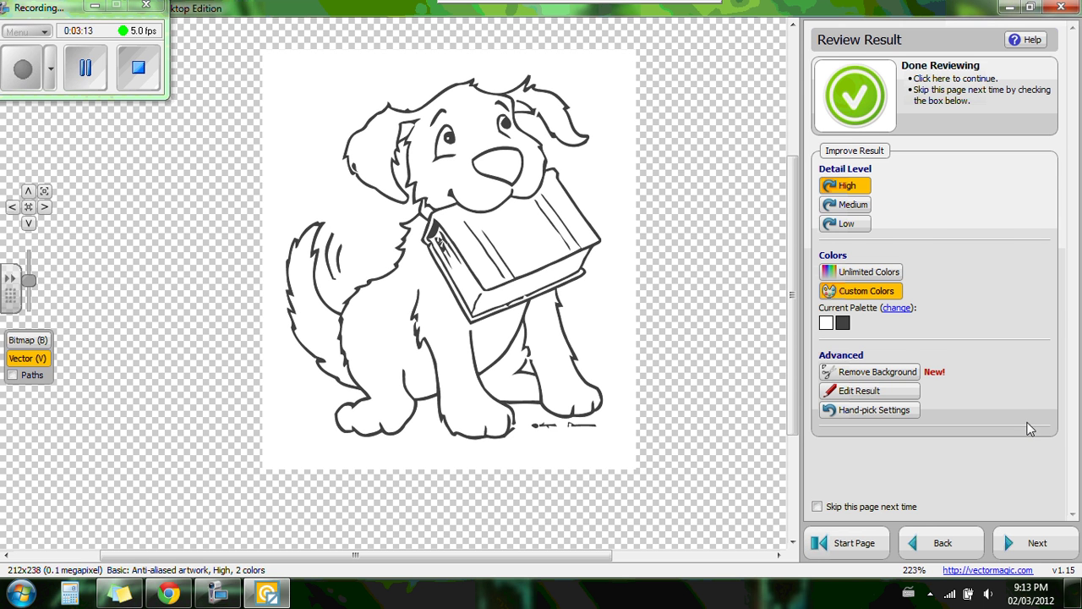
left_click(1038, 545)
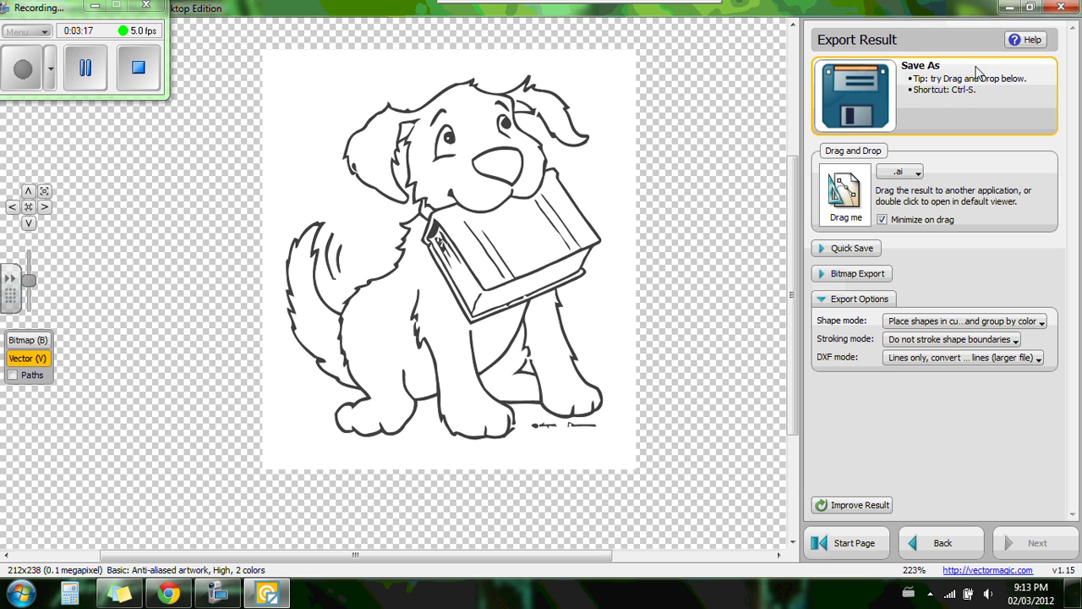
Save the vector to Pictures as 'clipboard dog' in Adobe Illustrator (*.ai) format, then minimize Vector Magic
left_click(941, 98)
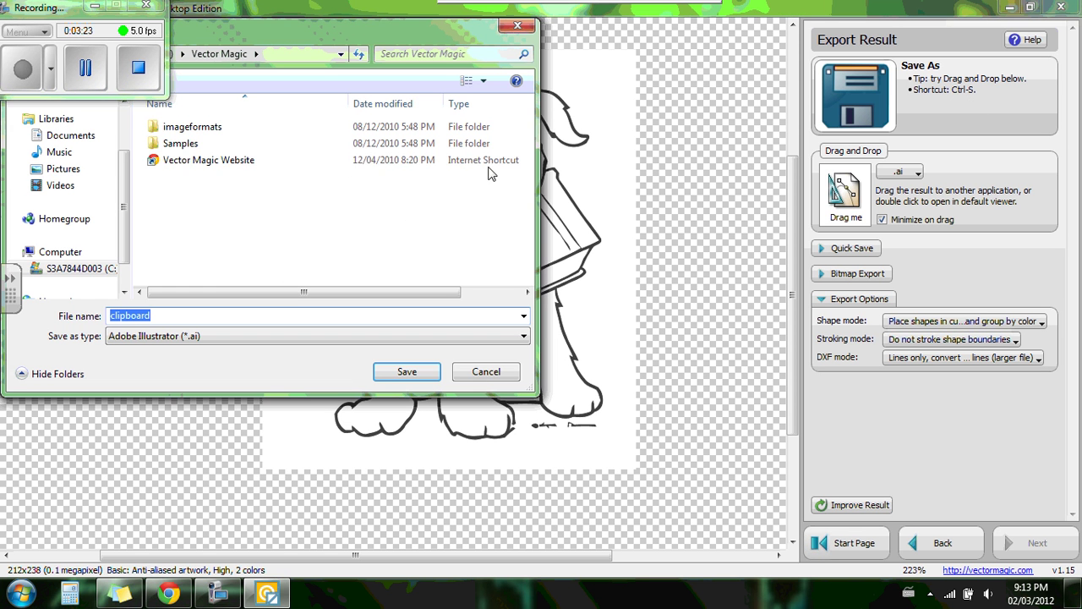
left_click(75, 171)
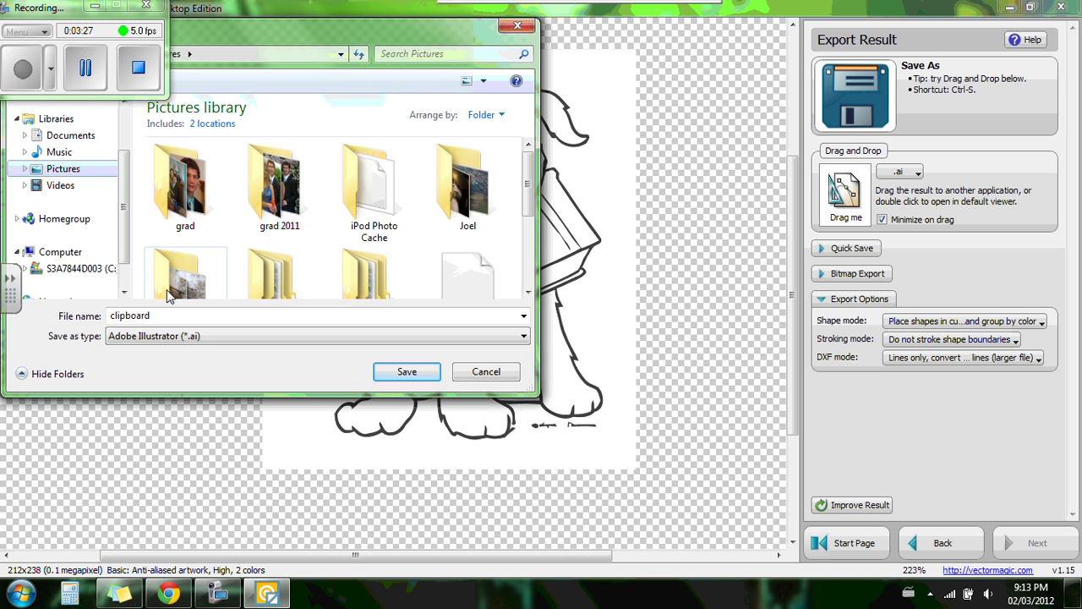
left_click(165, 315)
left_click(161, 315)
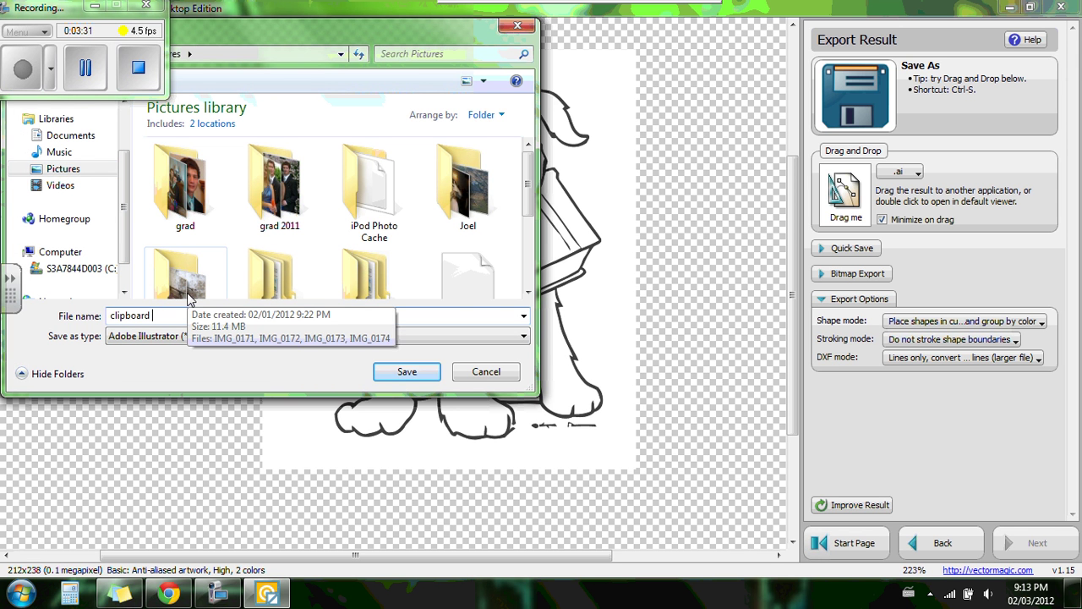
type("dog")
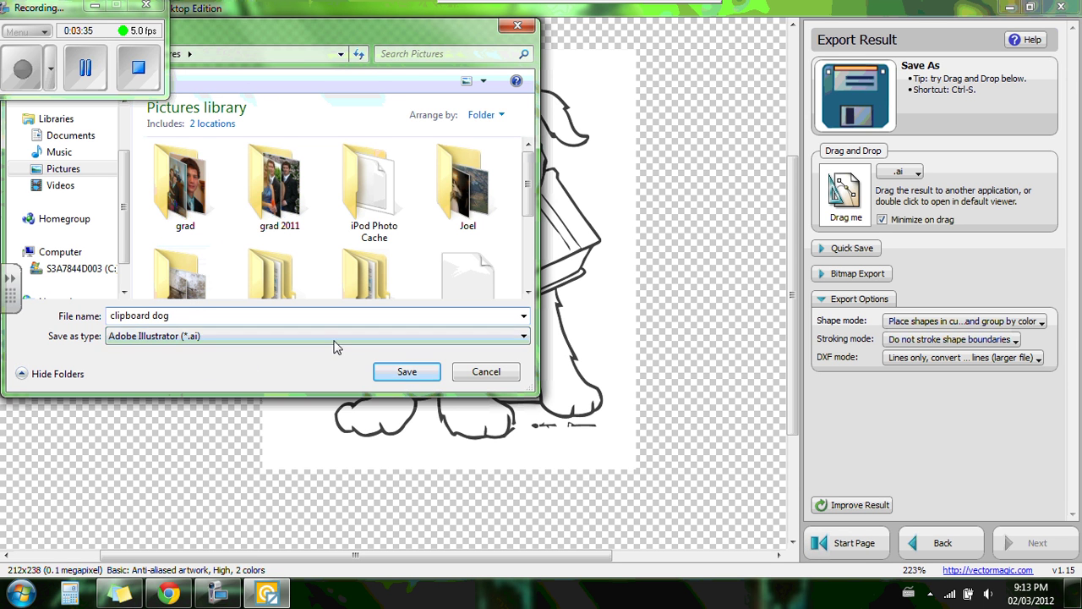
left_click(495, 340)
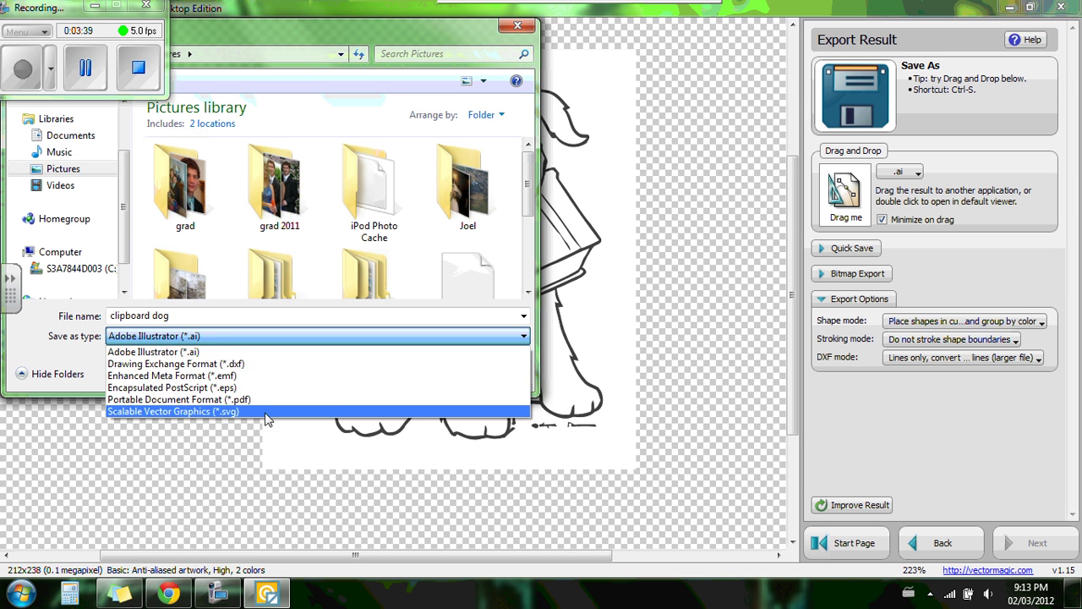
left_click(169, 352)
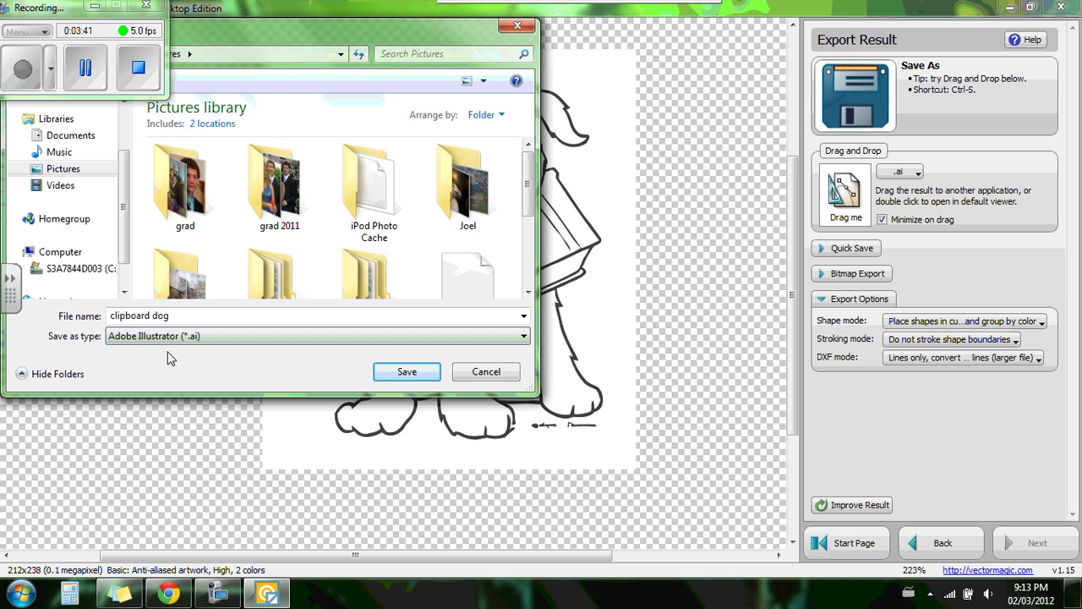
left_click(406, 373)
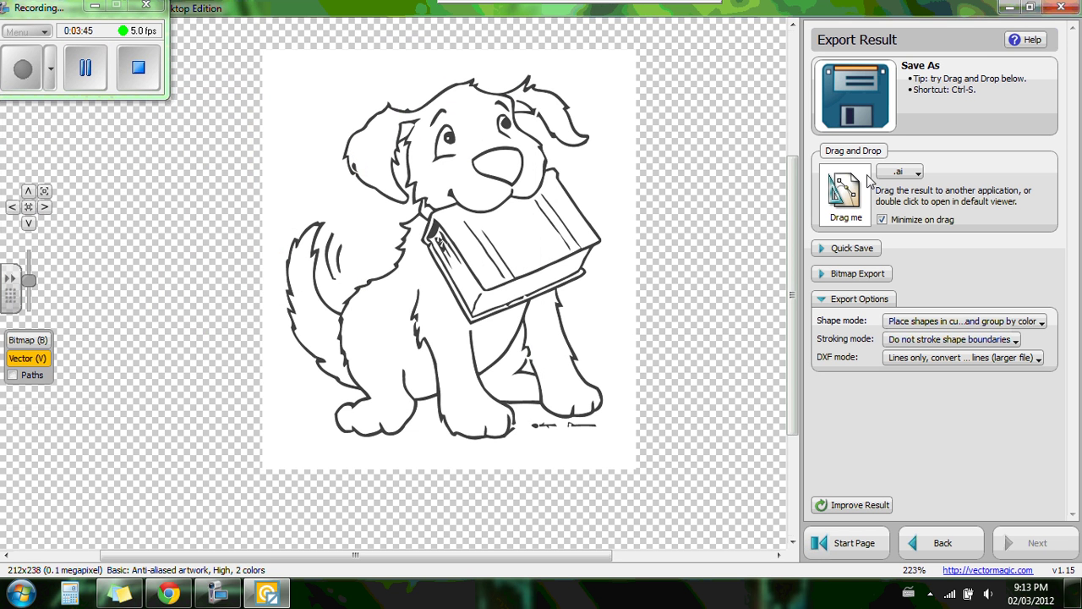
left_click(1010, 8)
Confirm clipboard dog.ai appears in the Pictures library, then close Explorer
left_click(1006, 11)
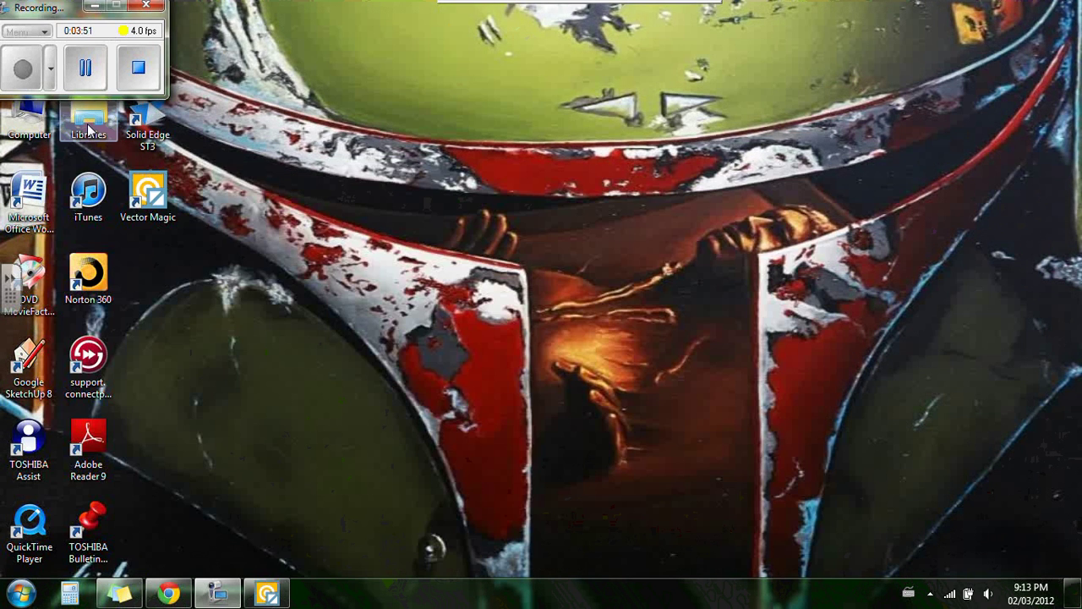
double_click(99, 127)
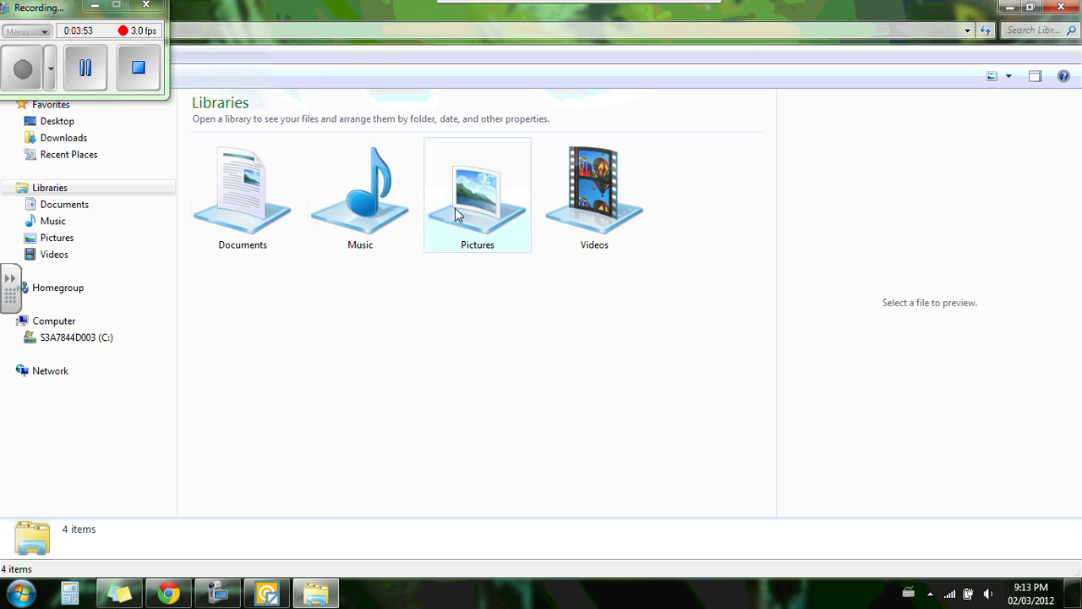
double_click(461, 216)
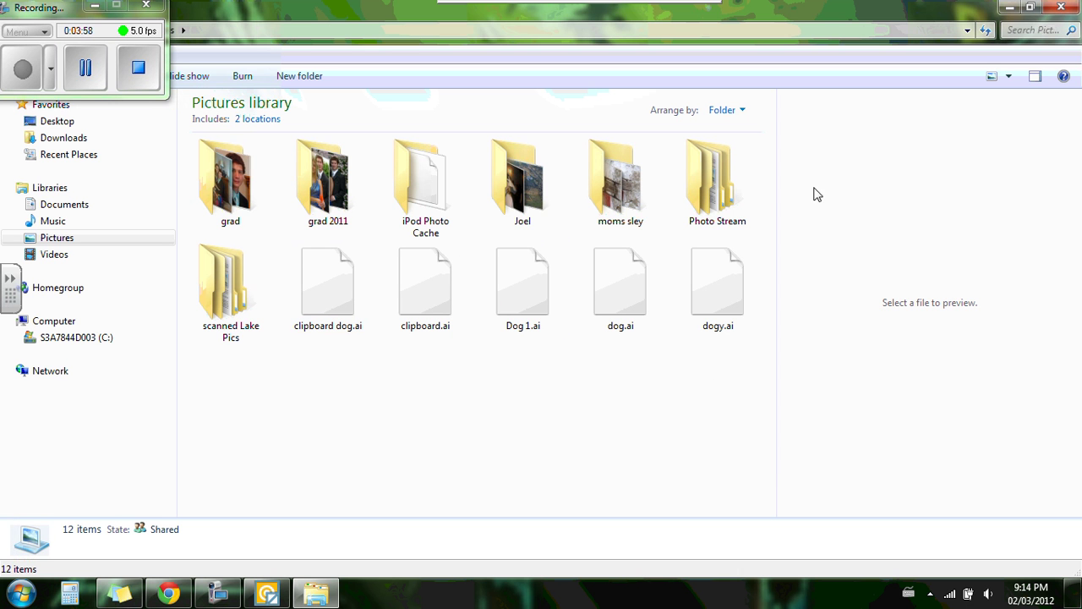
left_click(1058, 7)
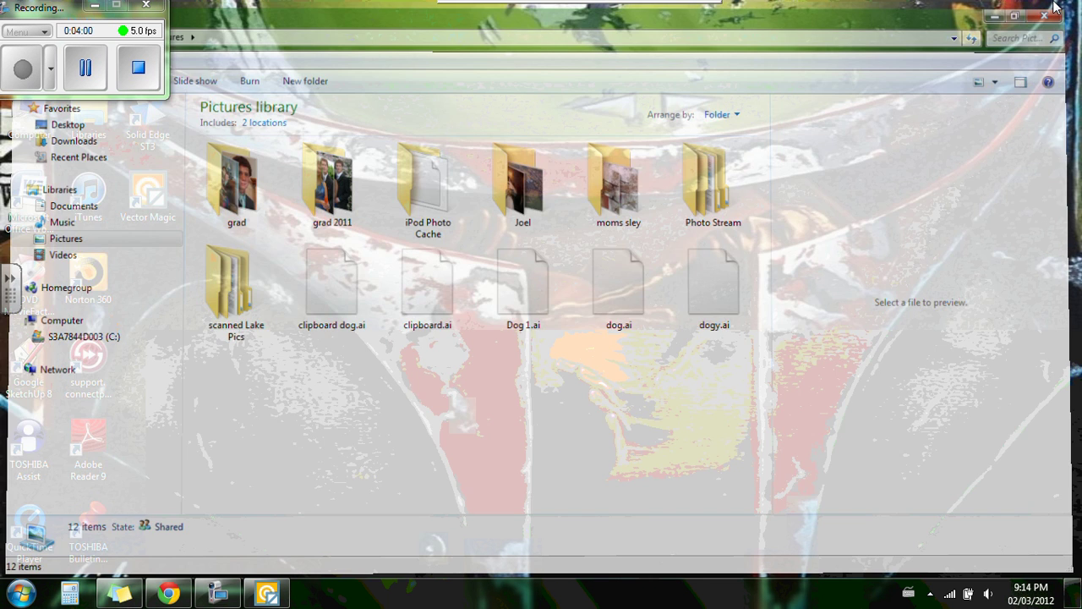